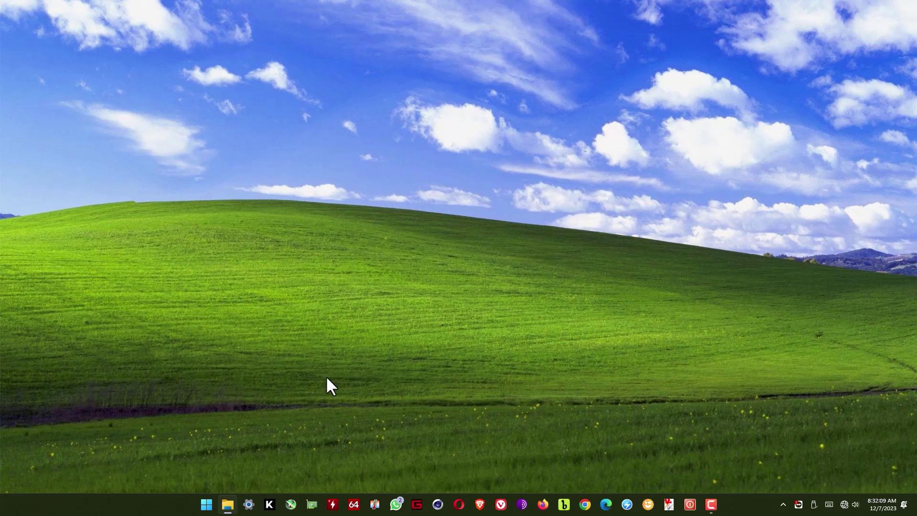
# Search the Start menu for 'adobe charac' and launch Adobe Character Animator 2024 from the results
pyautogui.click(204, 508)
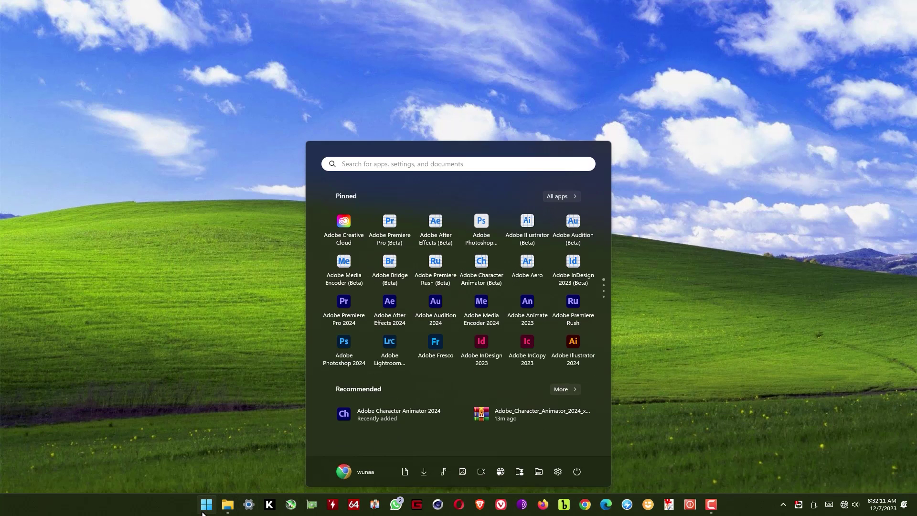
pyautogui.write('adobe ')
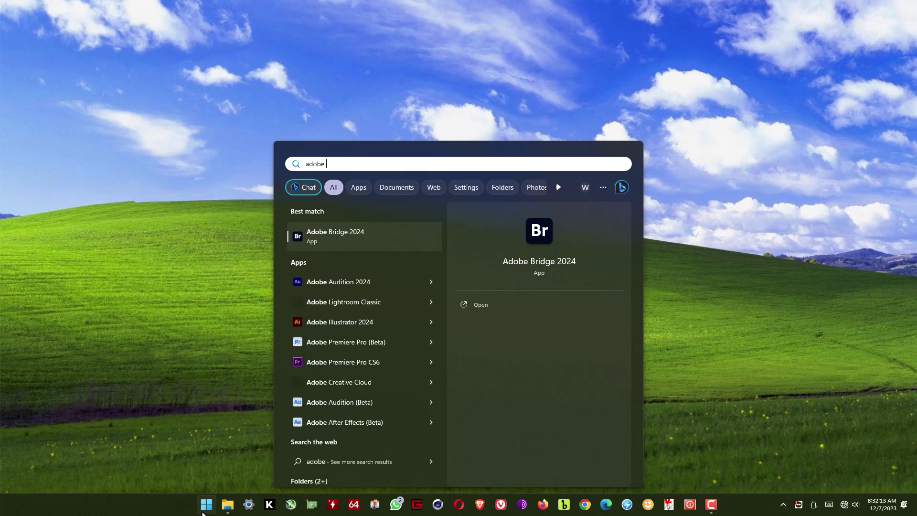
pyautogui.write('charac')
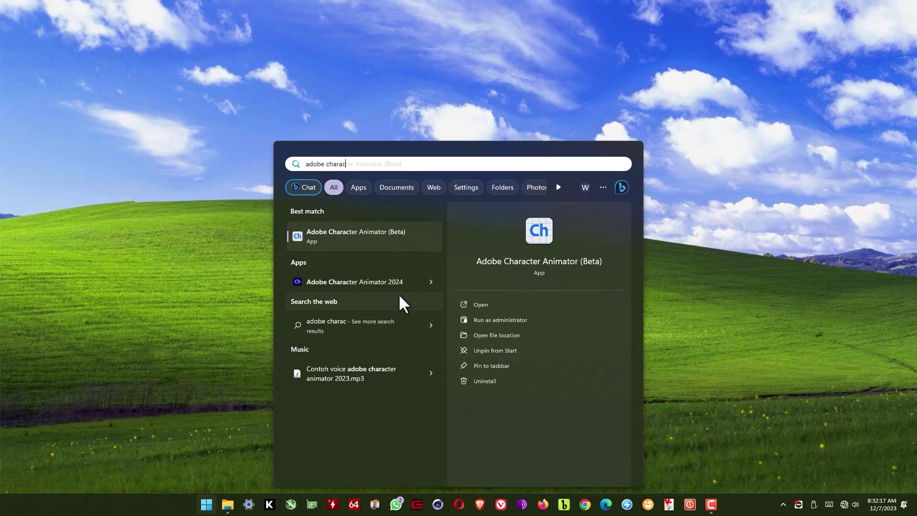
pyautogui.click(370, 282)
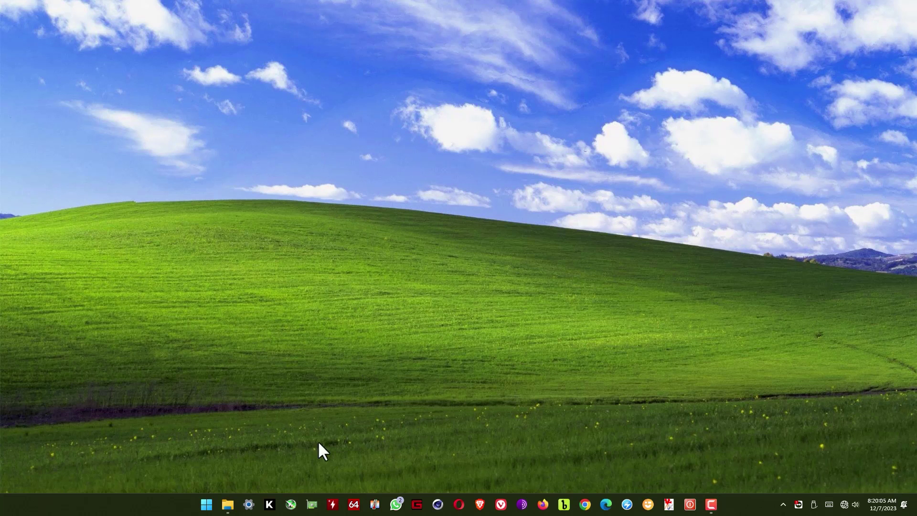
pyautogui.click(249, 504)
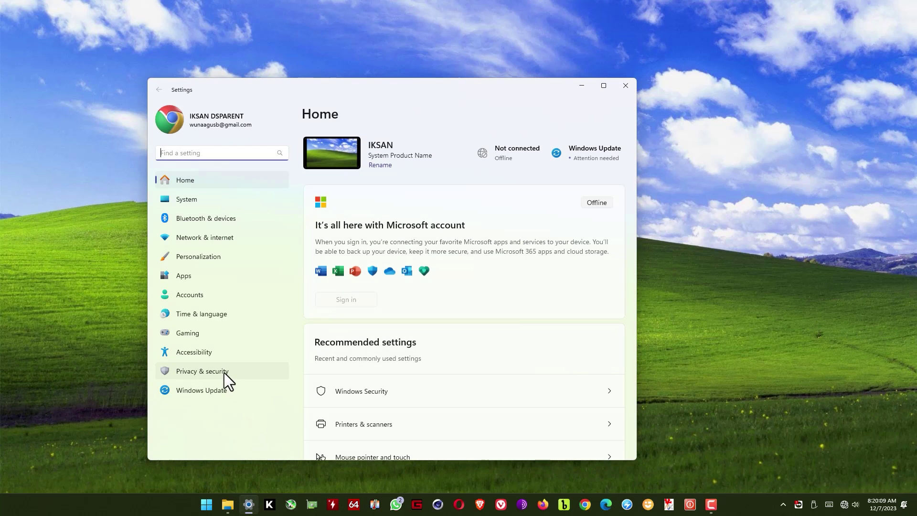
pyautogui.click(224, 372)
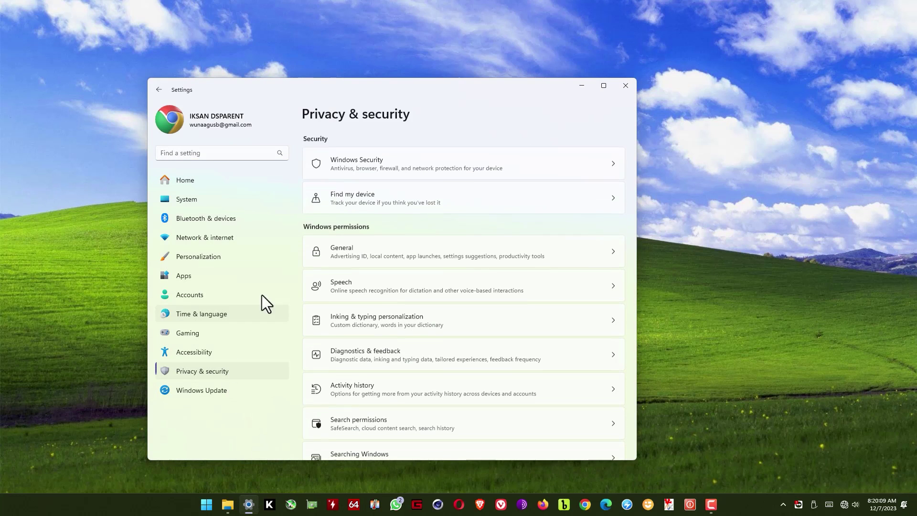
pyautogui.click(397, 175)
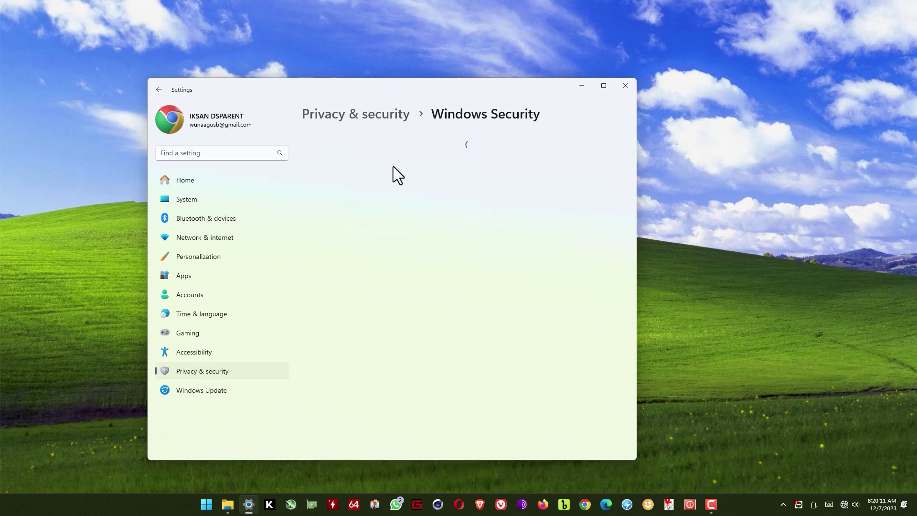
pyautogui.click(356, 223)
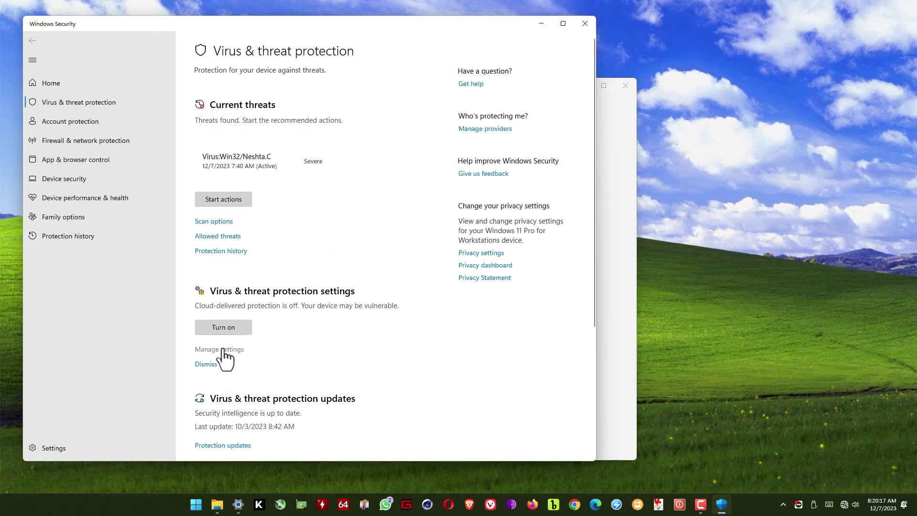
pyautogui.click(221, 350)
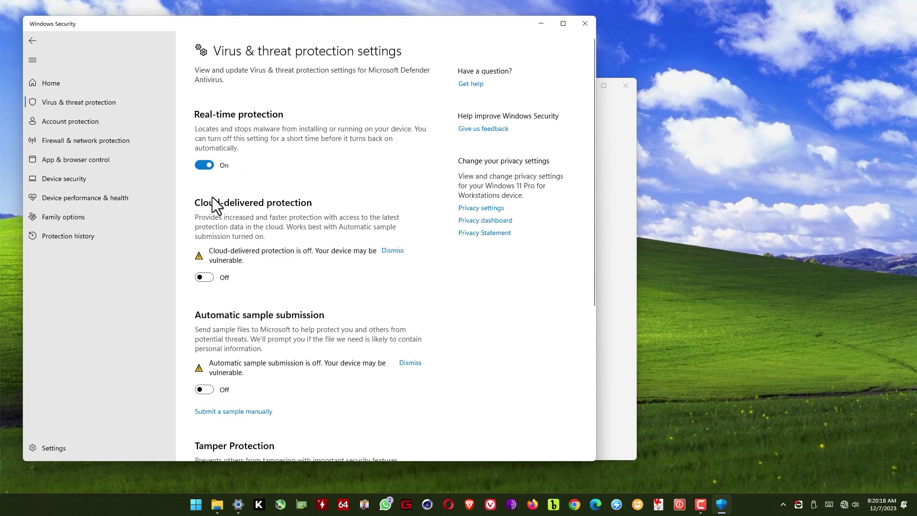
pyautogui.click(584, 23)
pyautogui.click(623, 87)
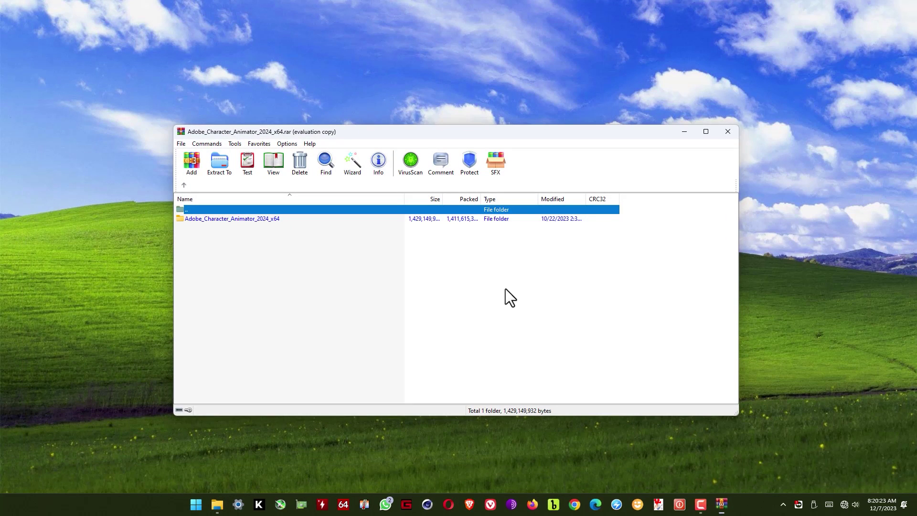
# Open the Adobe_Character_Animator_2024_x64 folder in the archive and run Set-up.exe
pyautogui.click(507, 278)
pyautogui.doubleClick(253, 219)
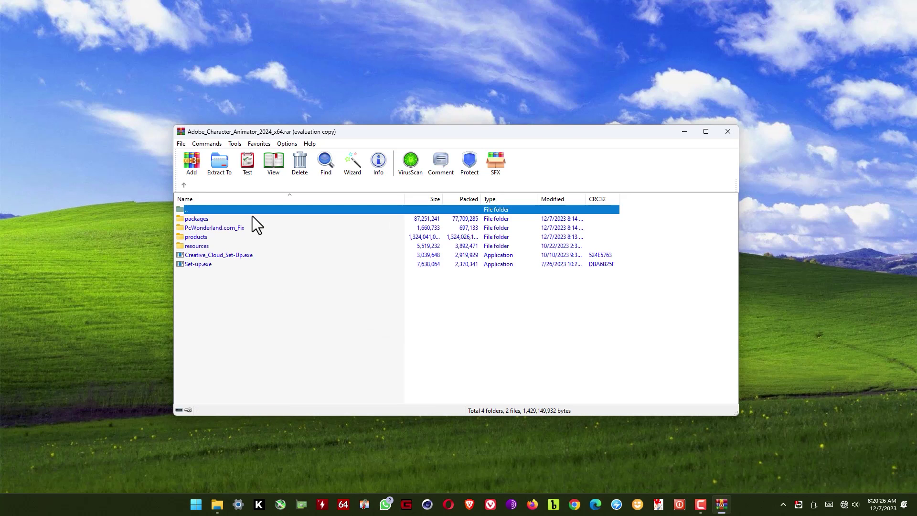
pyautogui.click(197, 267)
pyautogui.doubleClick(219, 266)
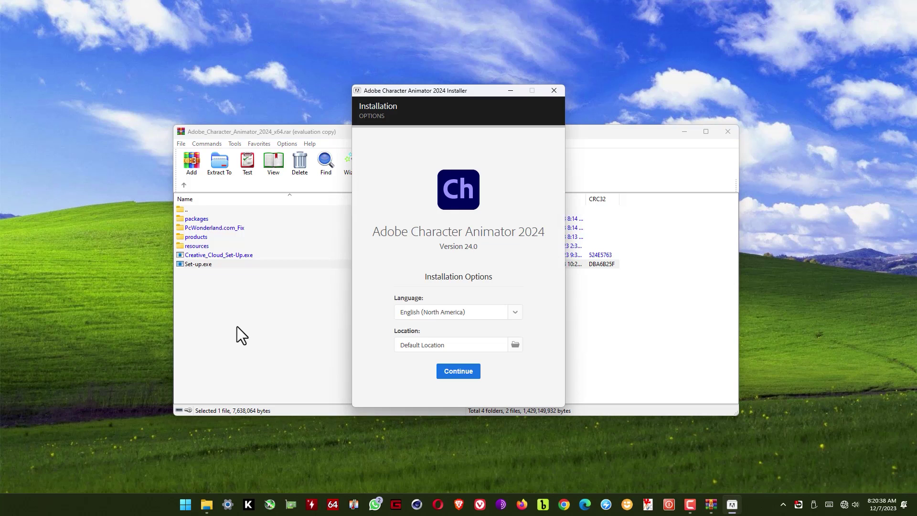
# Install in English (North America) to the default location, then close the finished installer
pyautogui.click(460, 373)
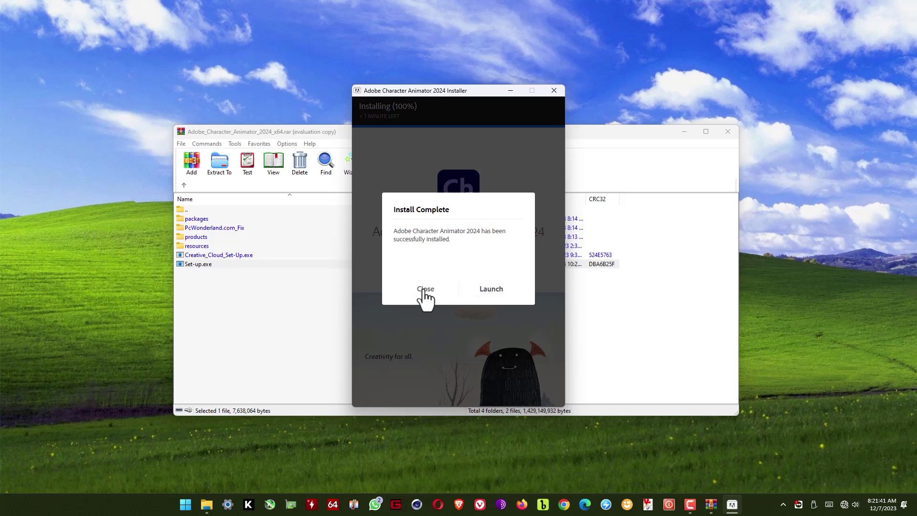
pyautogui.click(423, 290)
pyautogui.click(277, 319)
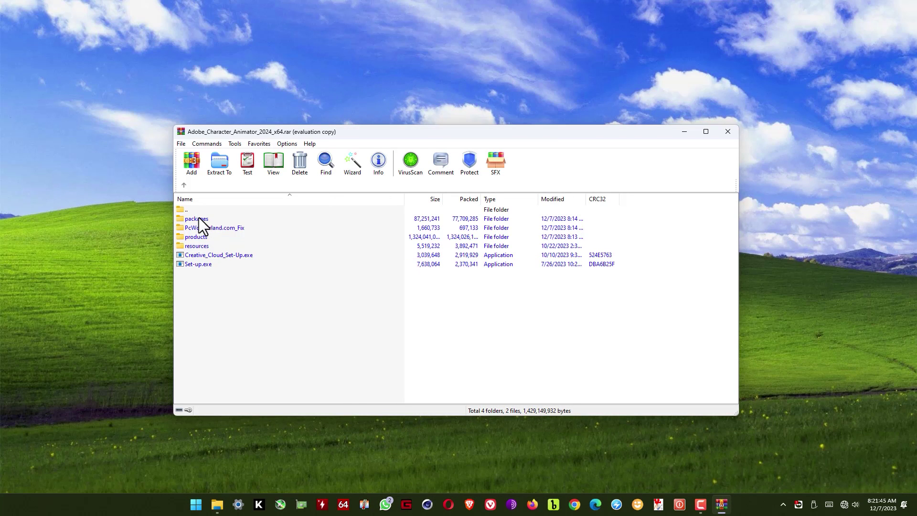
# Browse the products, PcWonderland.com_Fix and Source folders, then run AdobeGenP.exe from its archive folder
pyautogui.doubleClick(196, 237)
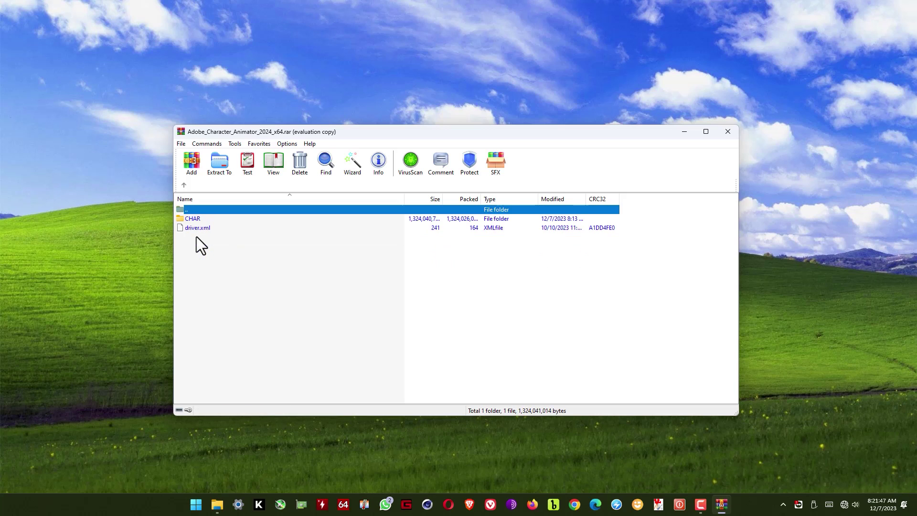
pyautogui.click(184, 185)
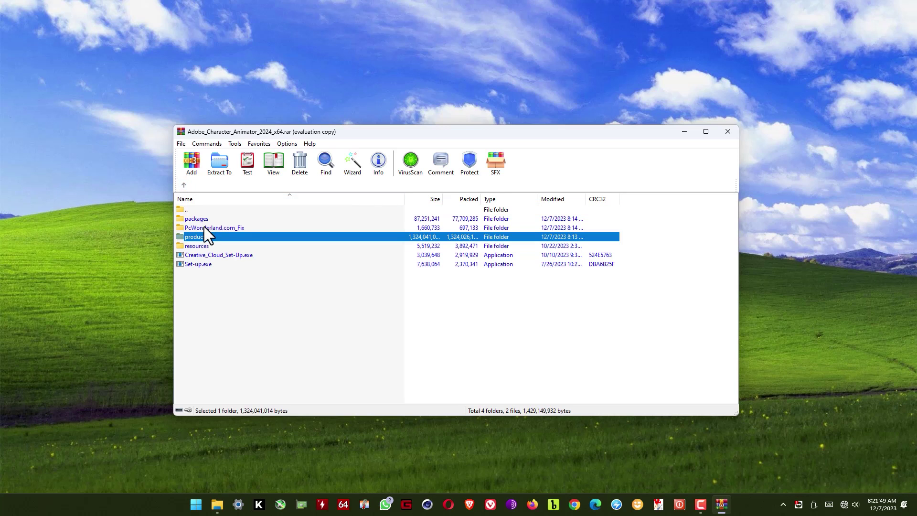
pyautogui.doubleClick(204, 227)
pyautogui.click(199, 244)
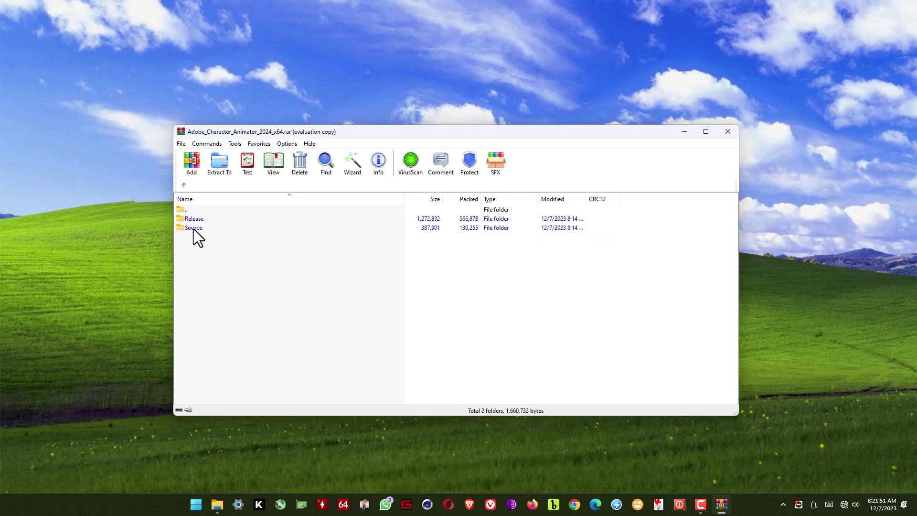
pyautogui.doubleClick(193, 230)
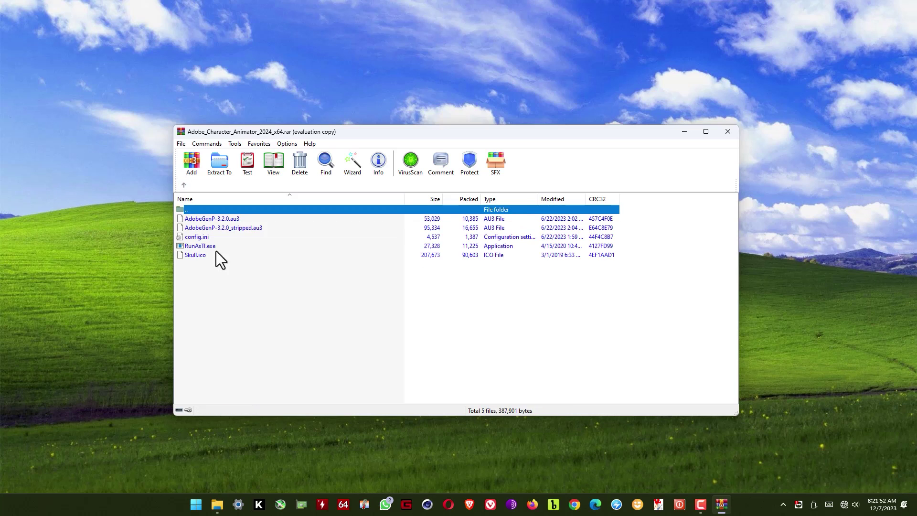
pyautogui.click(230, 282)
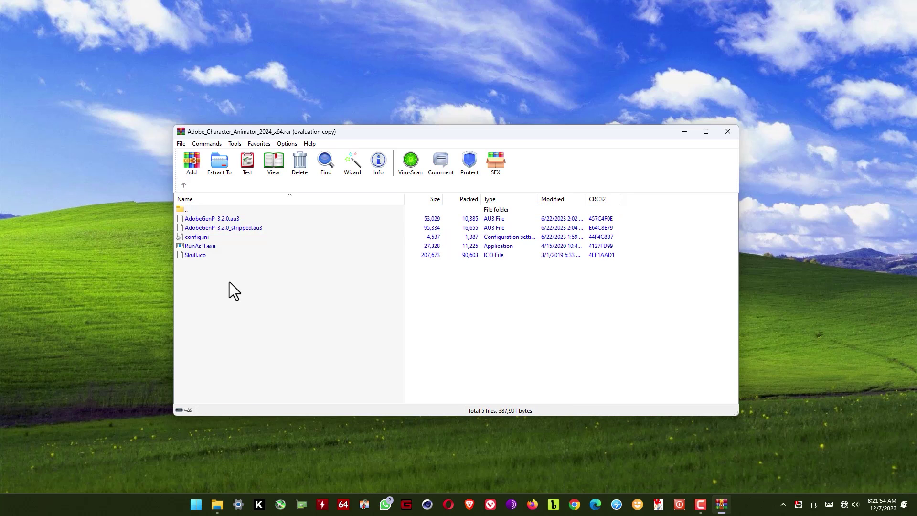
pyautogui.click(186, 184)
pyautogui.doubleClick(197, 219)
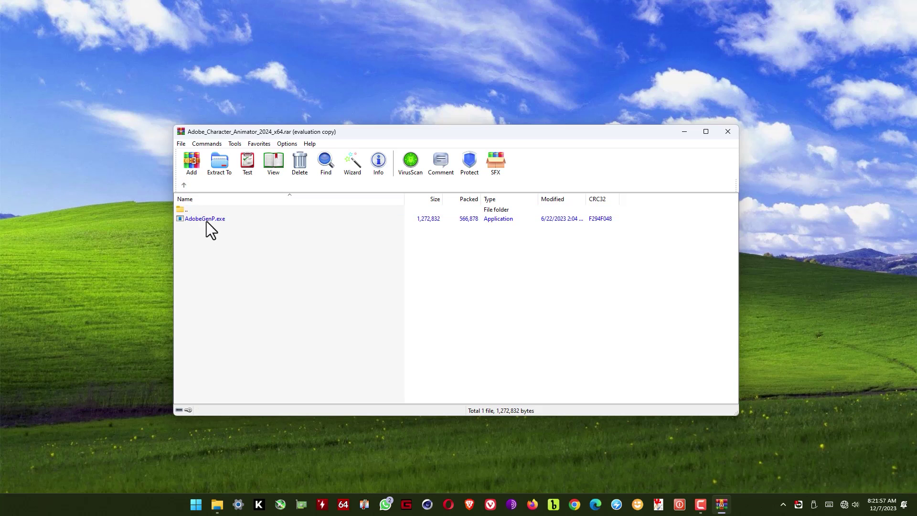
pyautogui.click(207, 221)
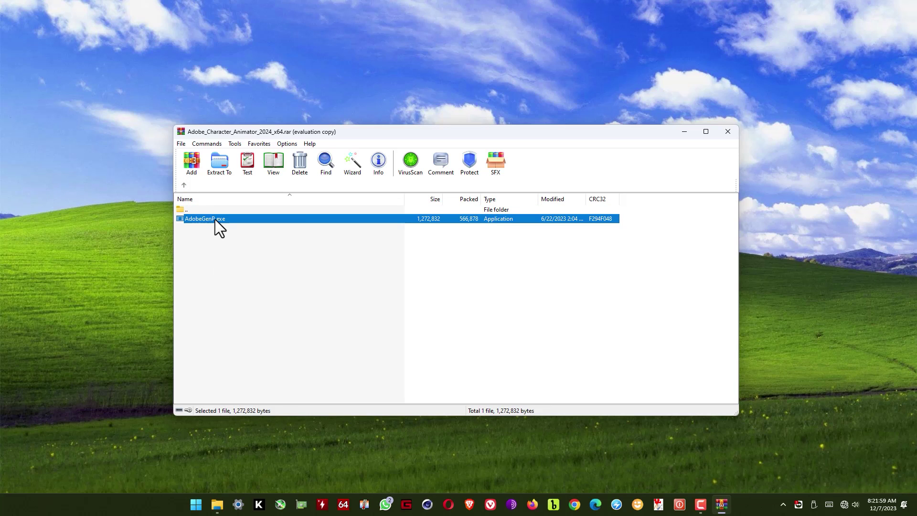
pyautogui.doubleClick(215, 219)
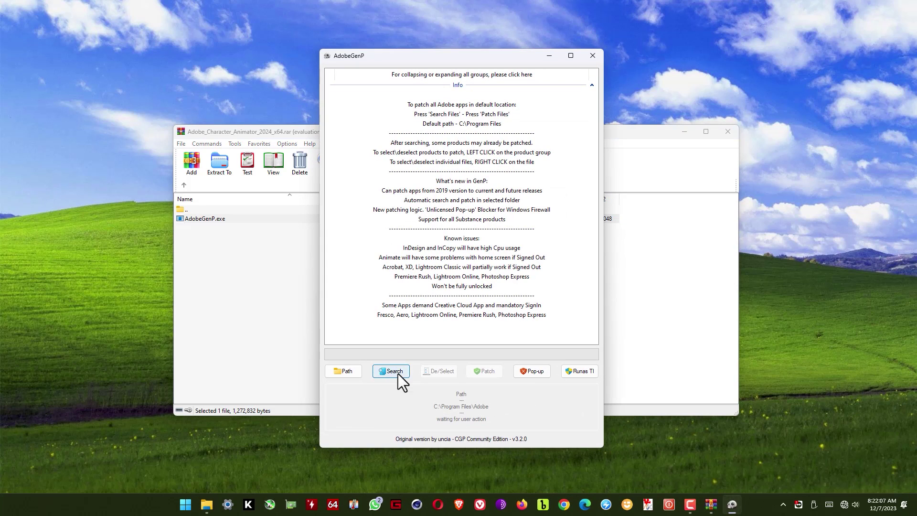
# Scan C:\Program Files\Adobe with AdobeGenP's Search, which finds 93 patchable files
pyautogui.click(398, 374)
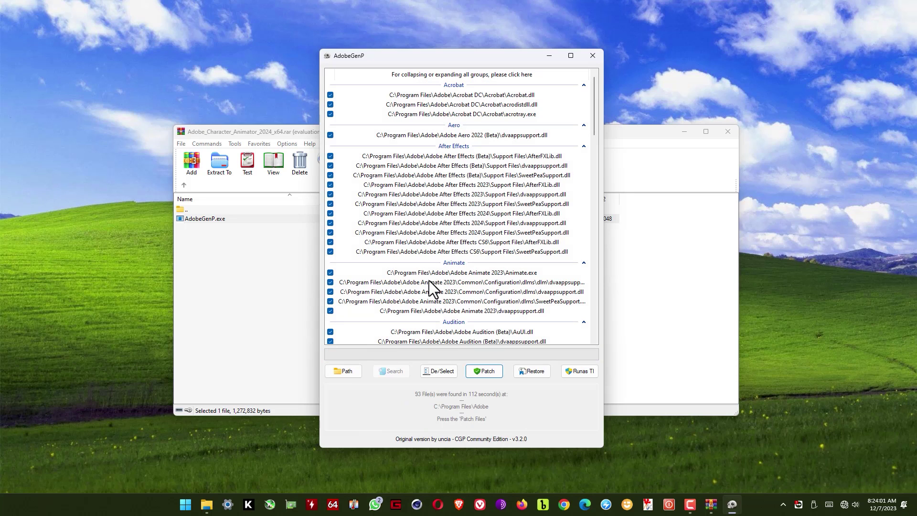
# Patch all the found Adobe files, then close the AdobeGenP window
pyautogui.click(491, 373)
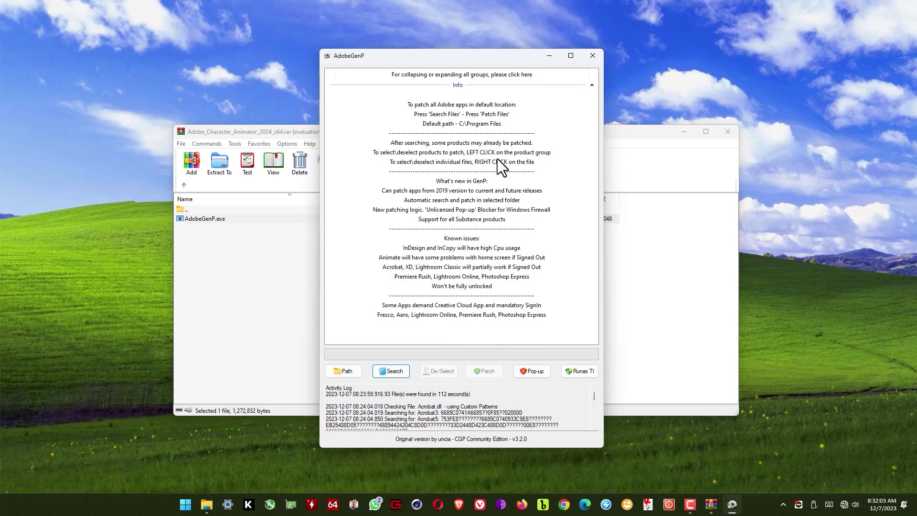
pyautogui.click(593, 55)
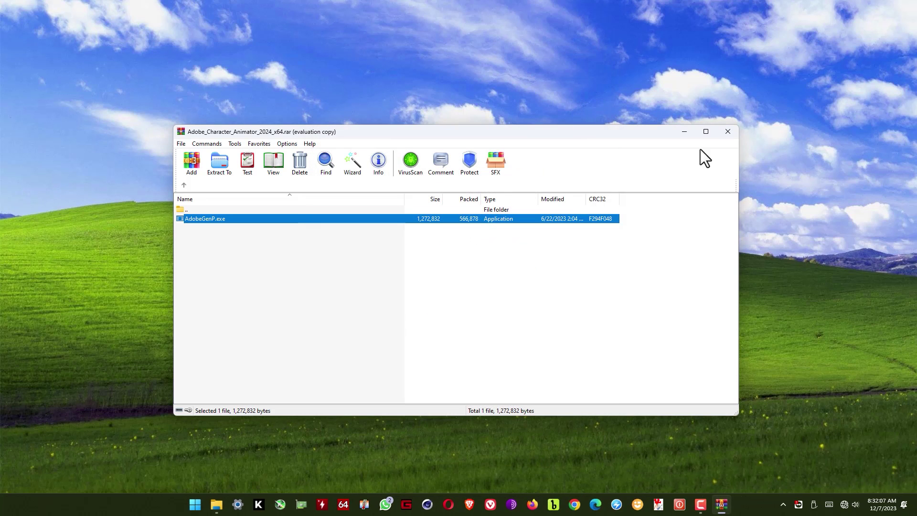
# Close WinRAR, then search Start for 'adobe charac' and launch Character Animator 2024
pyautogui.click(726, 132)
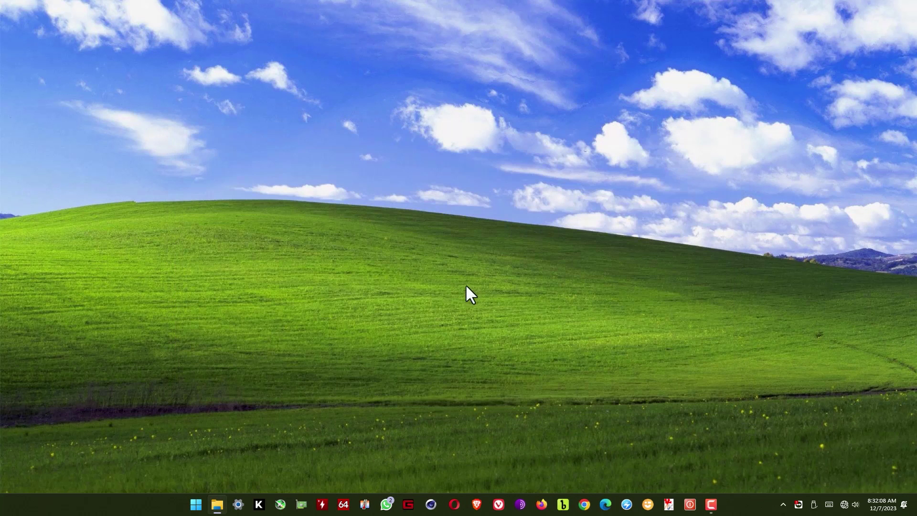
pyautogui.click(203, 514)
pyautogui.write('ad')
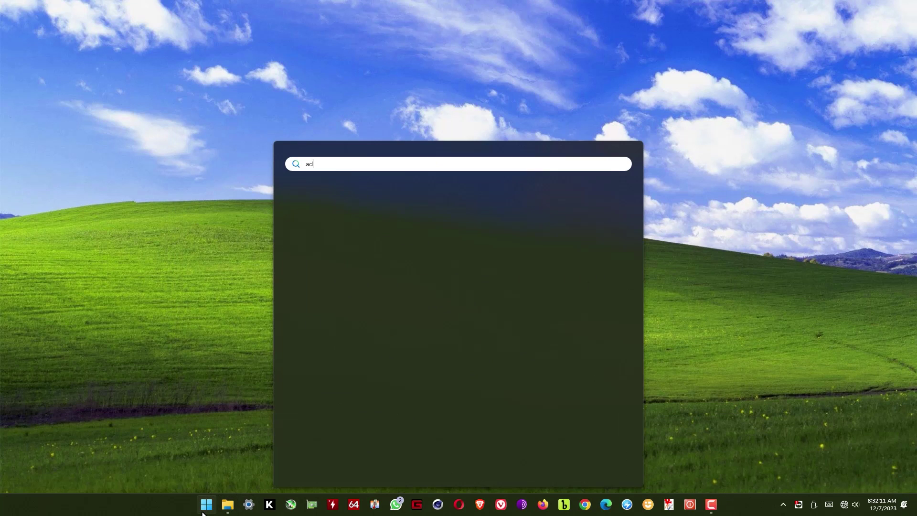
pyautogui.write('obe c')
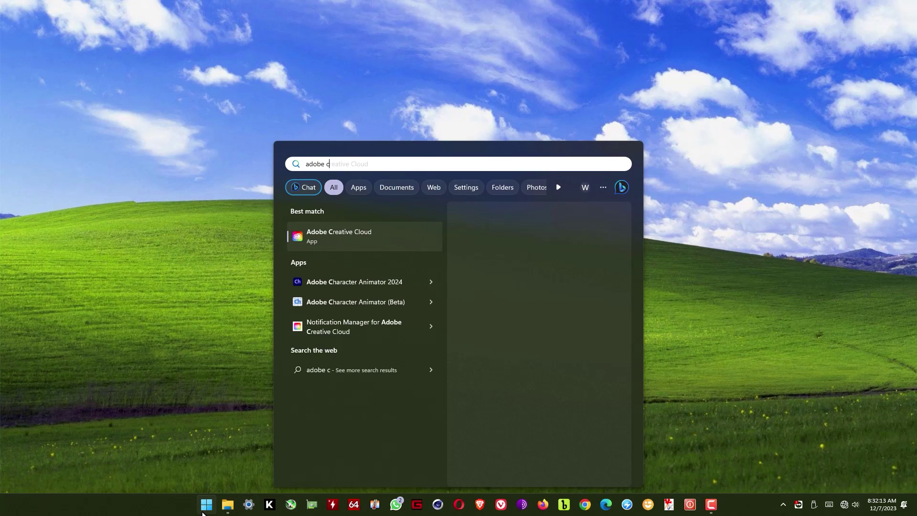
pyautogui.write('harac')
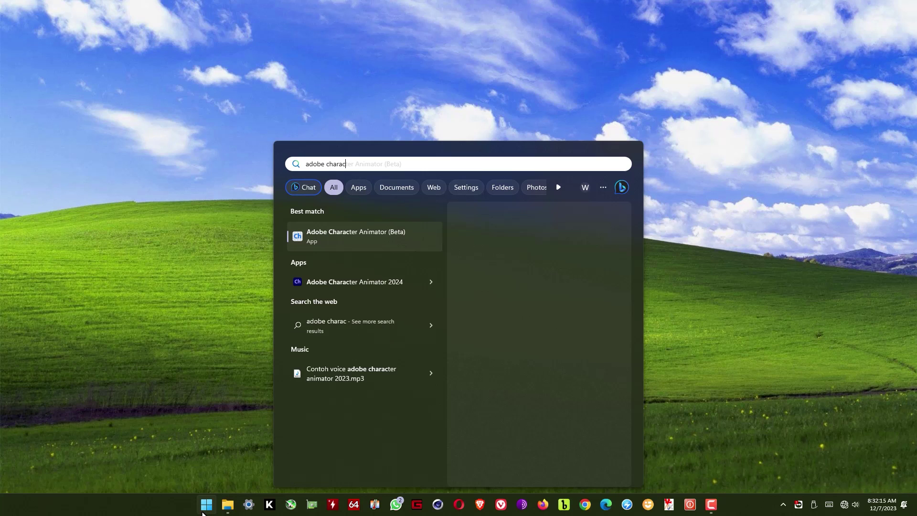
pyautogui.click(370, 281)
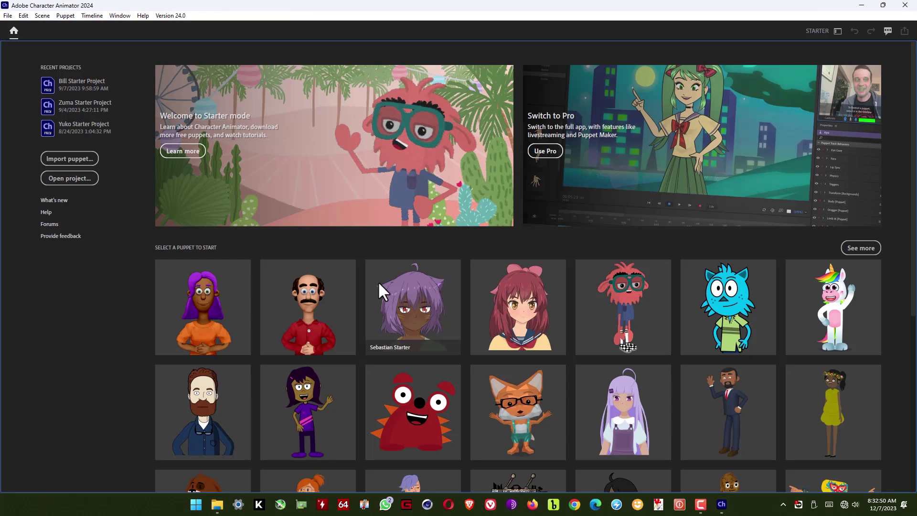
# Scroll the Home page puppet gallery up and down to locate the Jamie Starter puppet
pyautogui.scroll(-5, 478, 184)
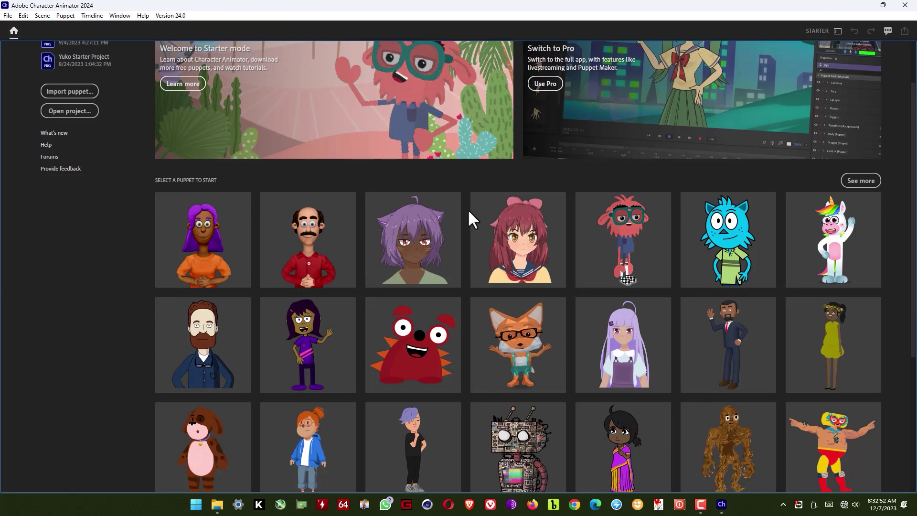
pyautogui.scroll(-1, 468, 225)
pyautogui.scroll(-3, 468, 224)
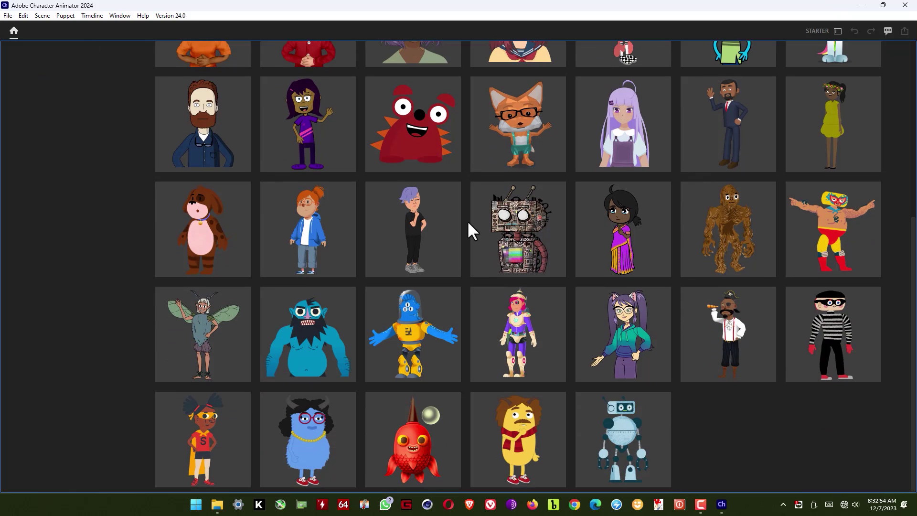
pyautogui.scroll(2, 437, 270)
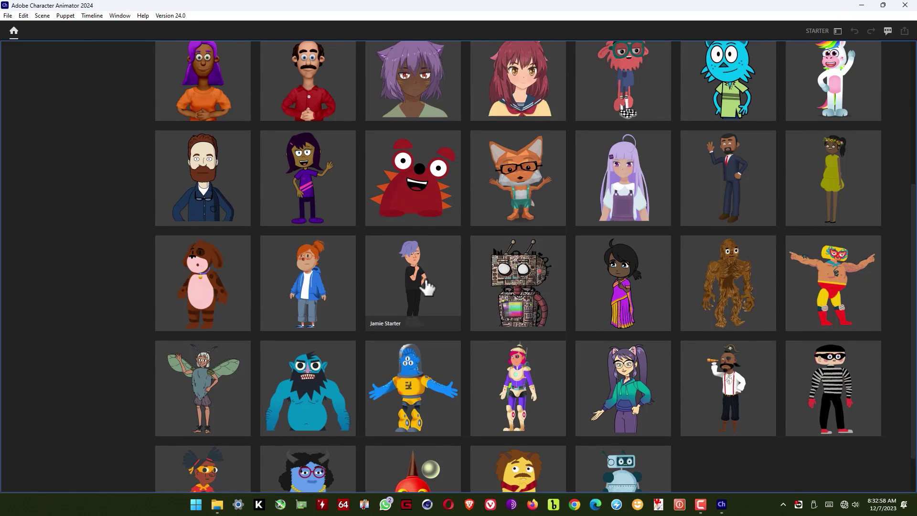
pyautogui.scroll(3, 408, 281)
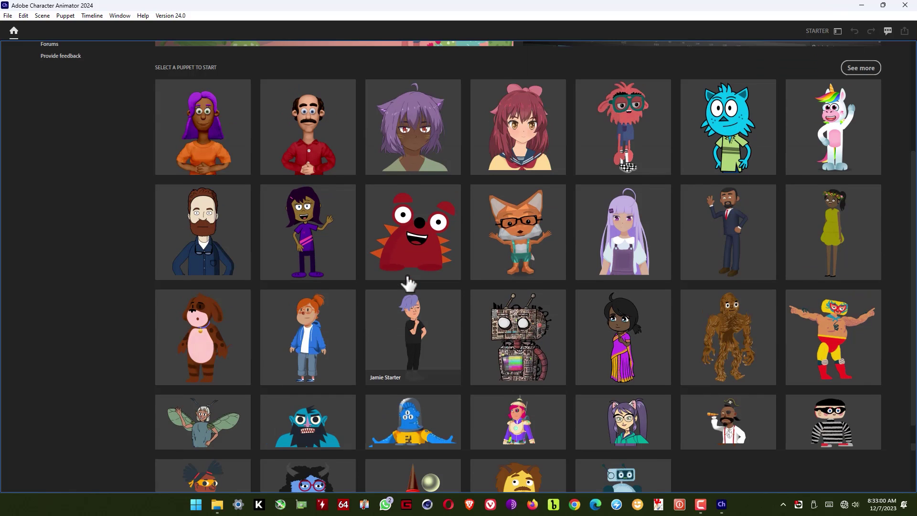
pyautogui.scroll(2, 407, 279)
pyautogui.scroll(1, 407, 278)
pyautogui.scroll(1, 407, 277)
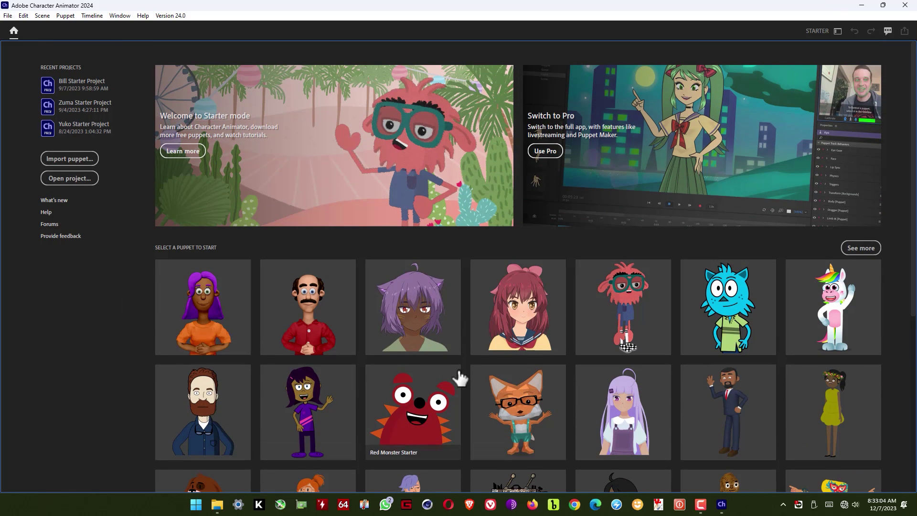
pyautogui.scroll(-2, 459, 378)
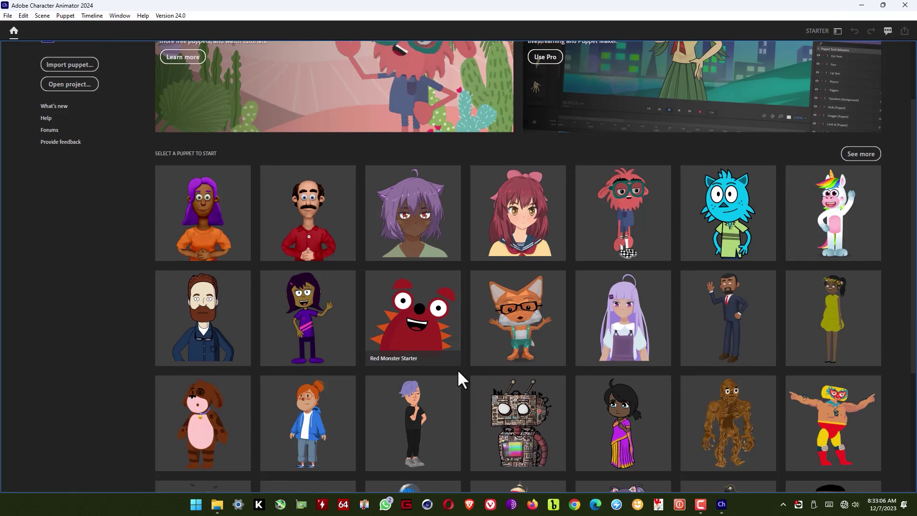
pyautogui.scroll(-2, 459, 377)
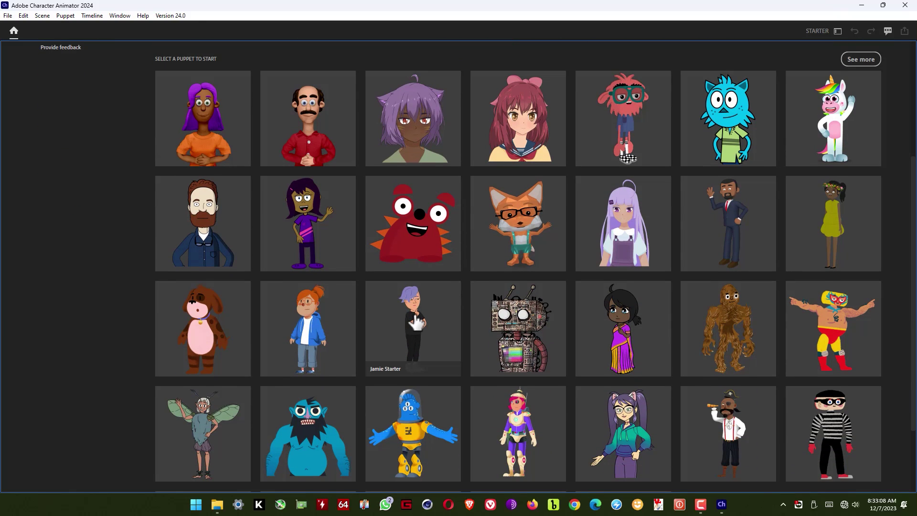
pyautogui.scroll(-1, 416, 323)
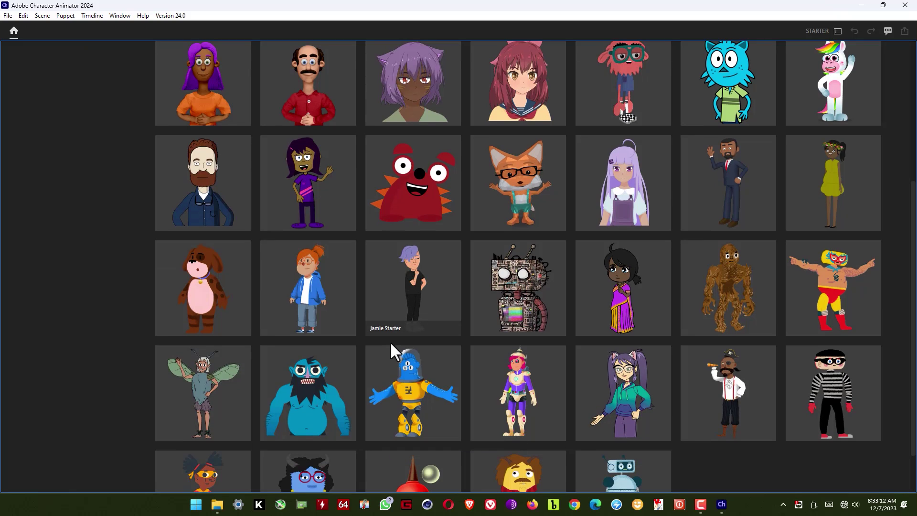
# Pick the Jamie Starter puppet tile to open its starter project in the Perform workspace
pyautogui.click(408, 292)
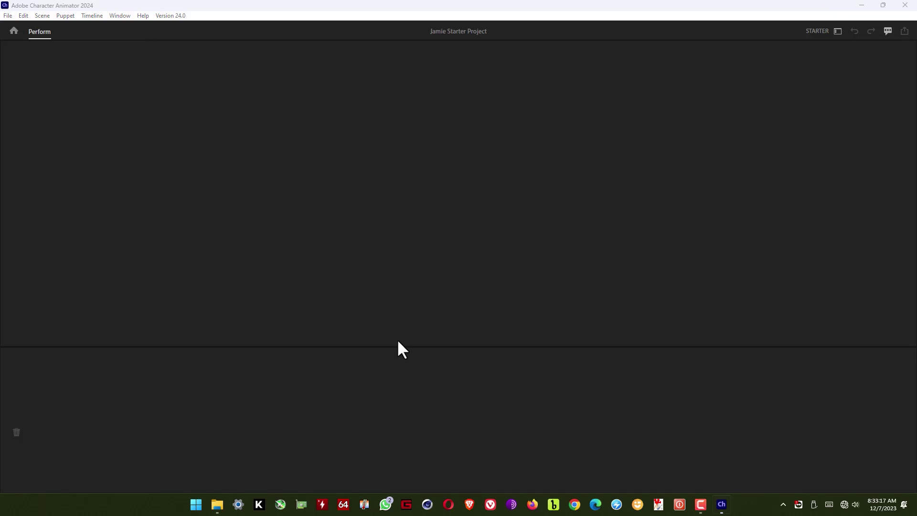